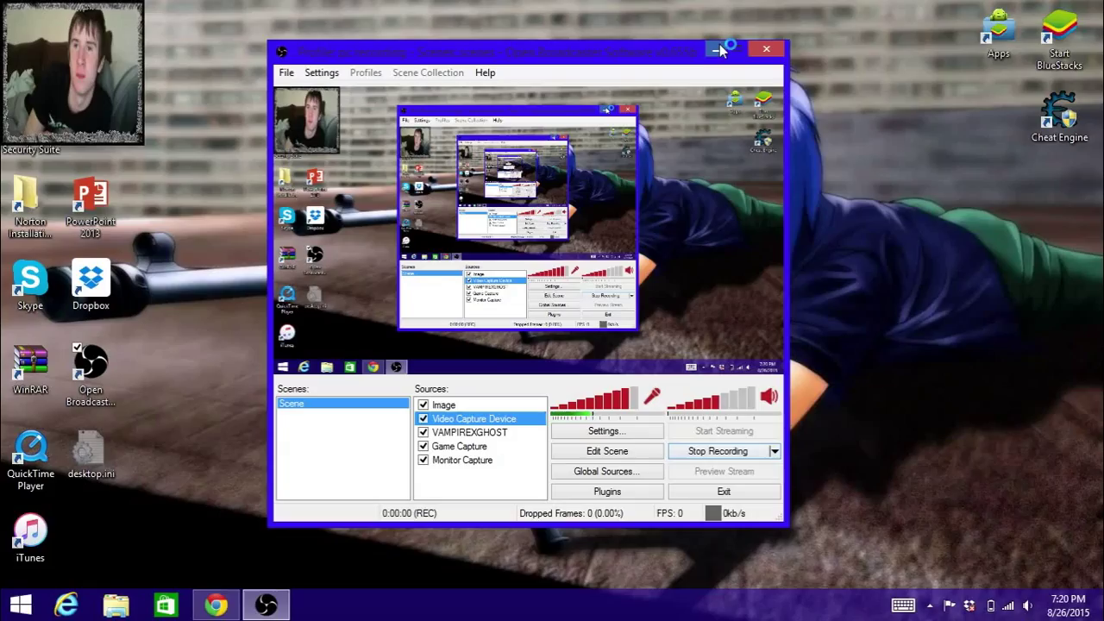
- Minimize the OBS recording window to clear the desktop
left_click(718, 47)
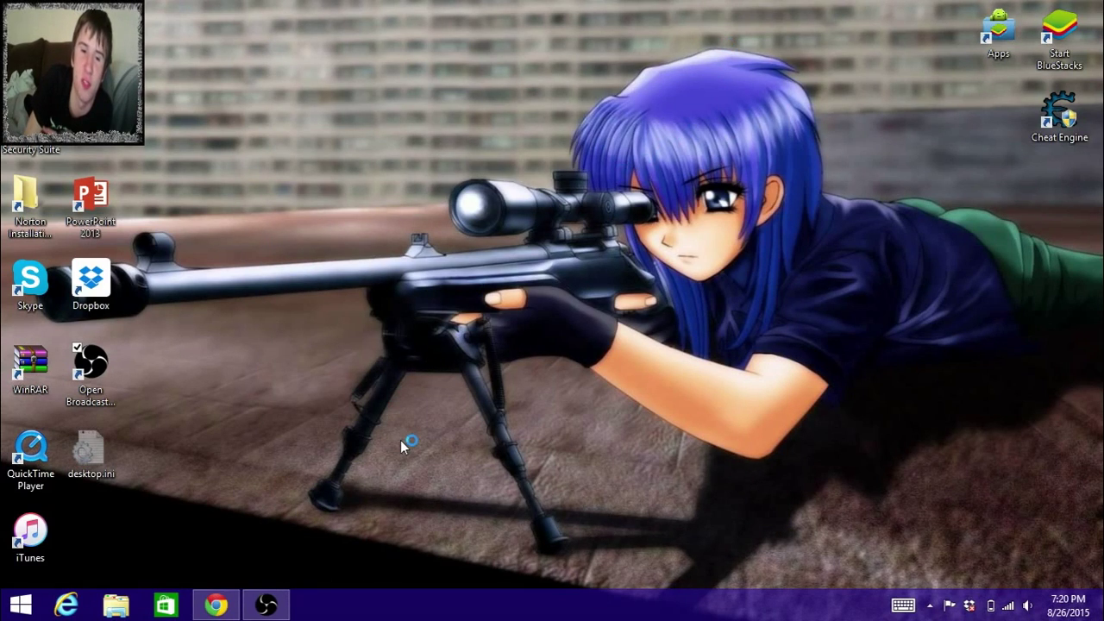
- Restore the Agar.io window and start a round with AposBot controlling the cell
left_click(217, 607)
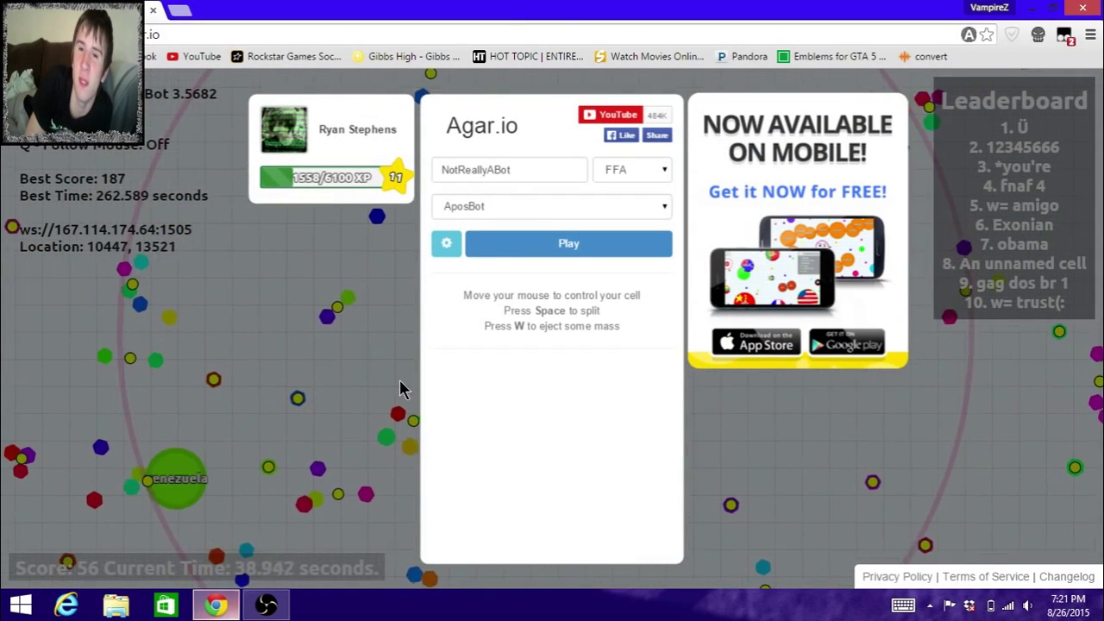
left_click(567, 245)
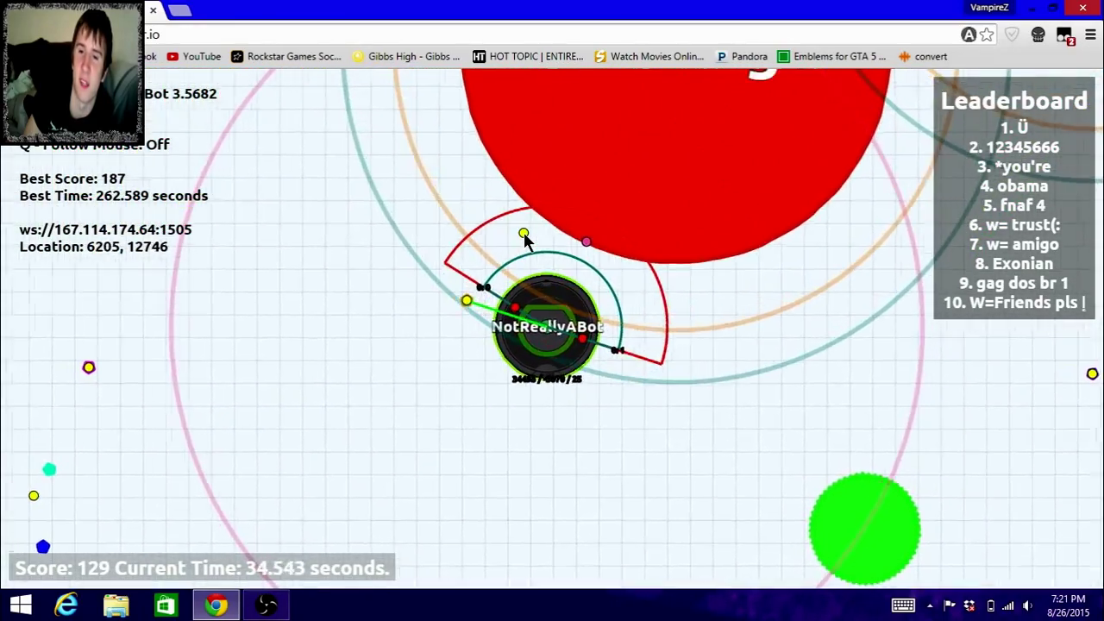
- Close the Agar.io tab and reach Tampermonkey's Options via Chrome Settings > Extensions
left_click(153, 10)
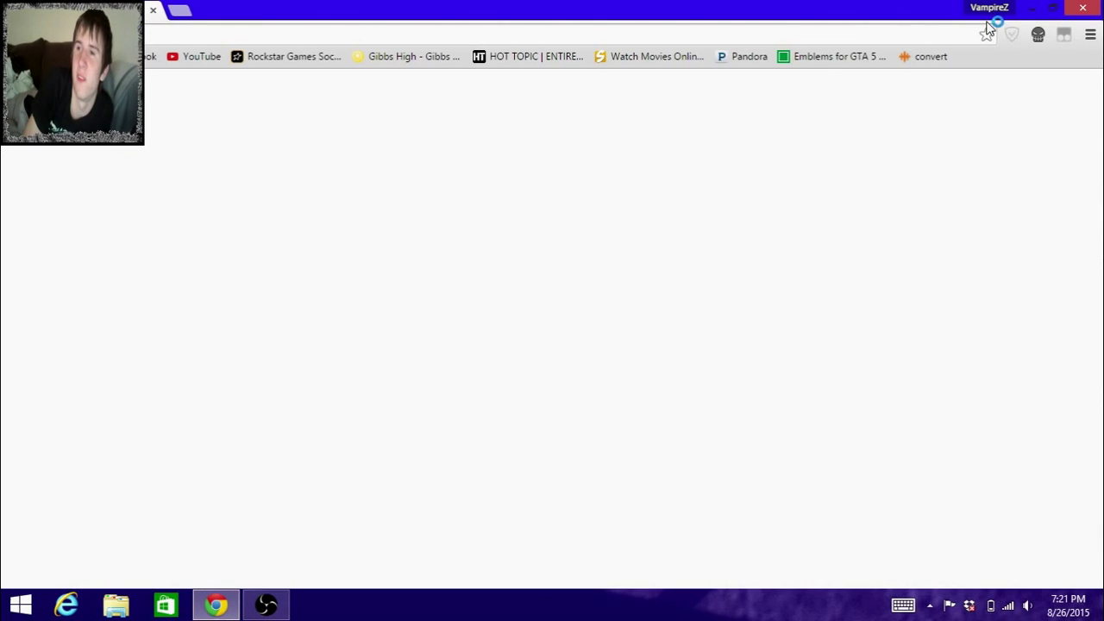
left_click(1091, 36)
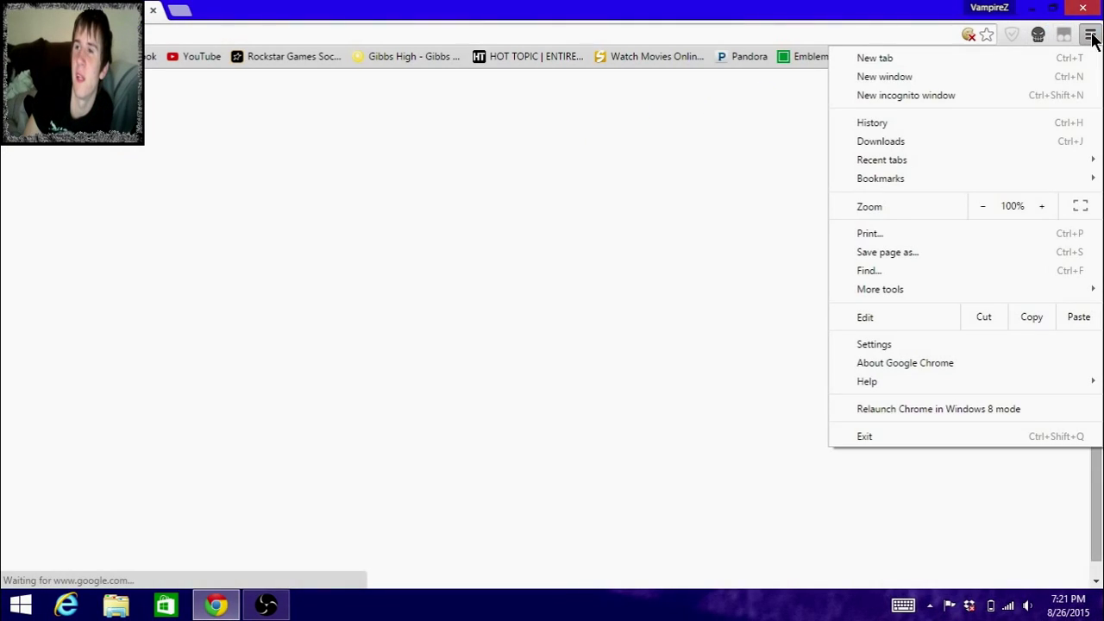
left_click(906, 345)
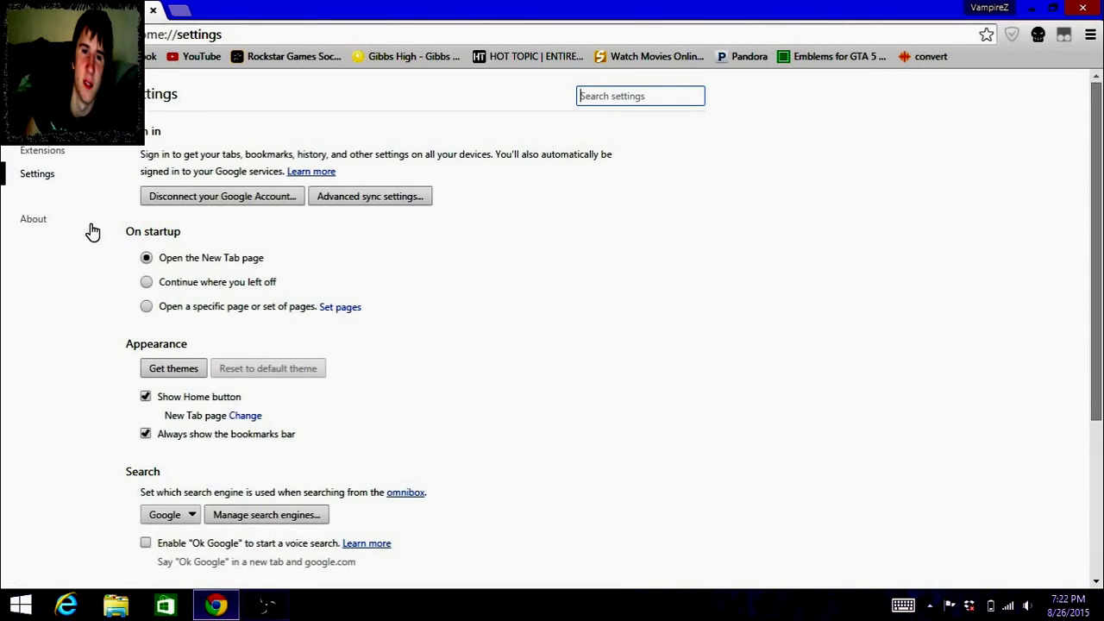
left_click(41, 151)
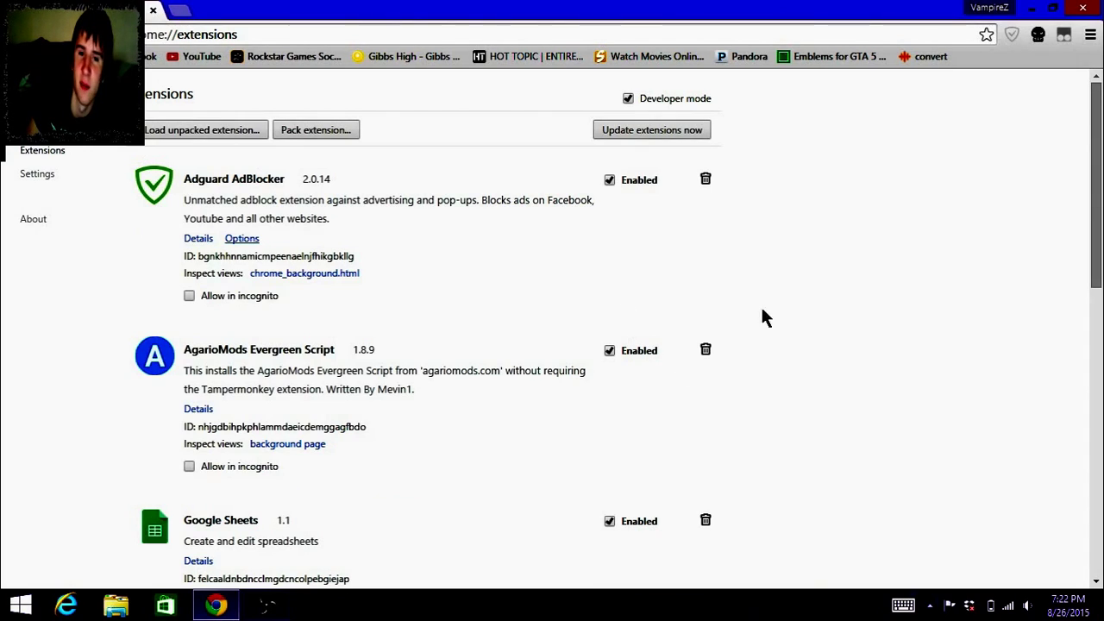
left_click_drag(1091, 179, 1091, 306)
scroll(651, 511, "down", 3)
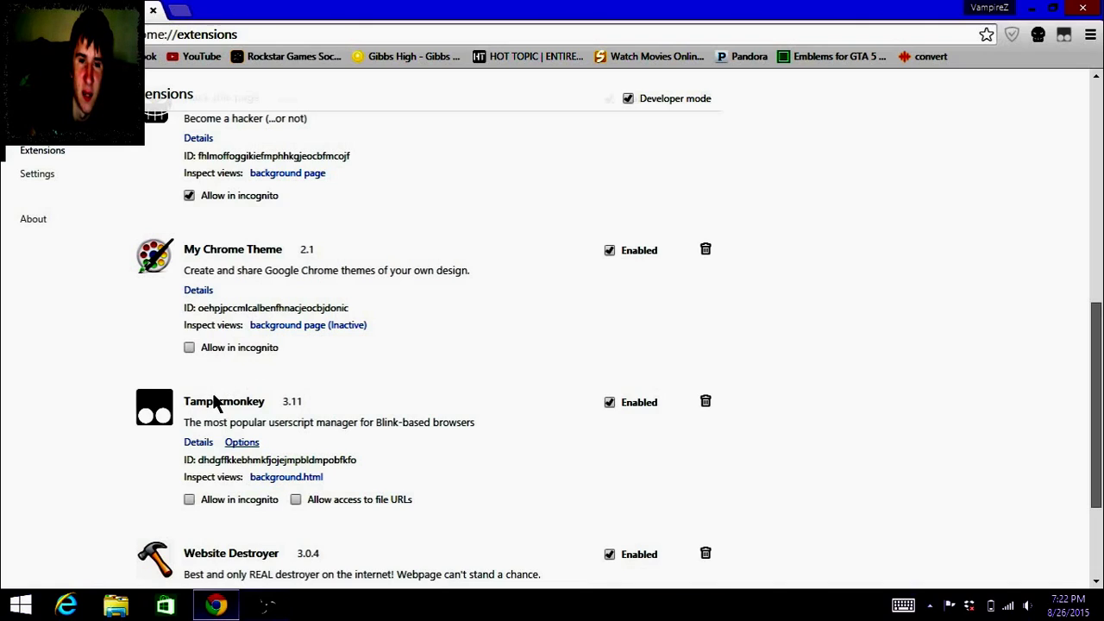
left_click(240, 442)
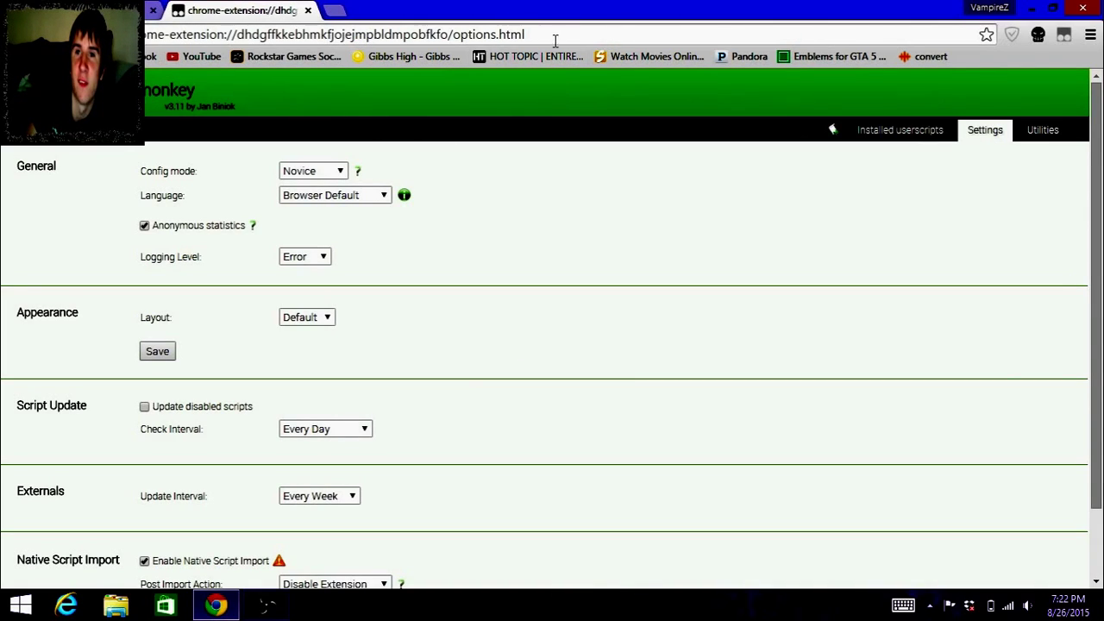
- Copy the Tampermonkey options URL, then open AposBot from Installed userscripts in the editor
left_click_drag(545, 34, 183, 35)
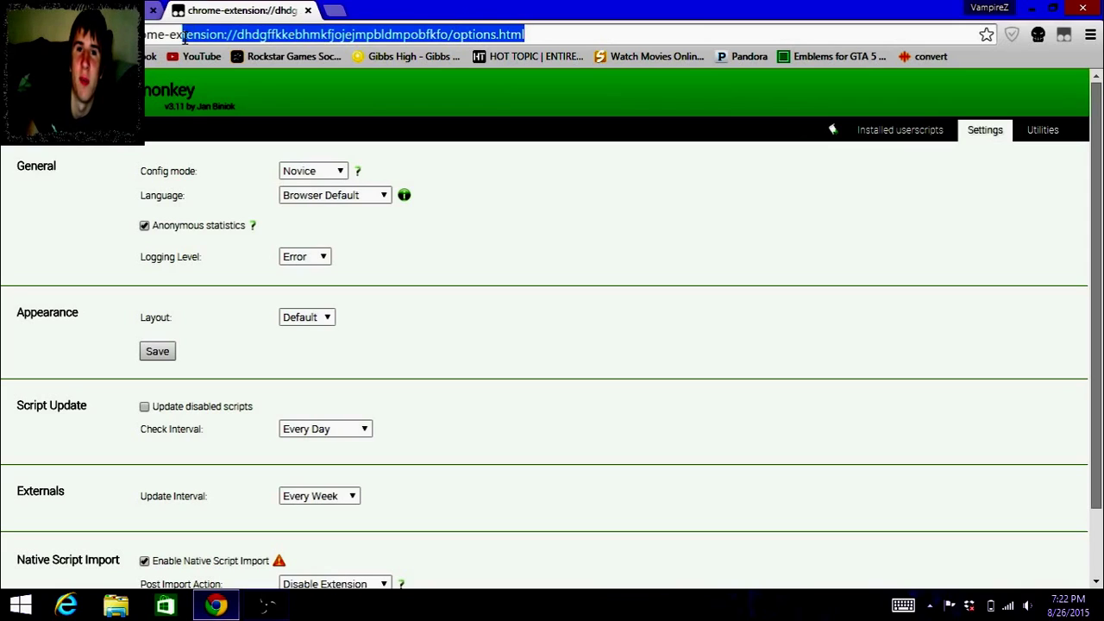
left_click(574, 30)
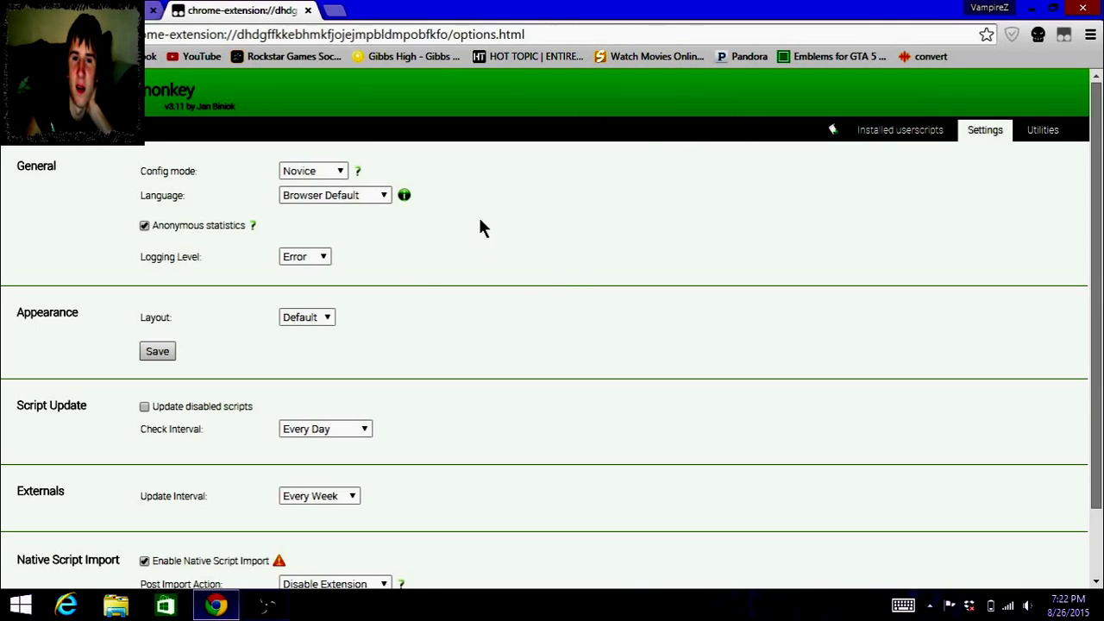
left_click(880, 131)
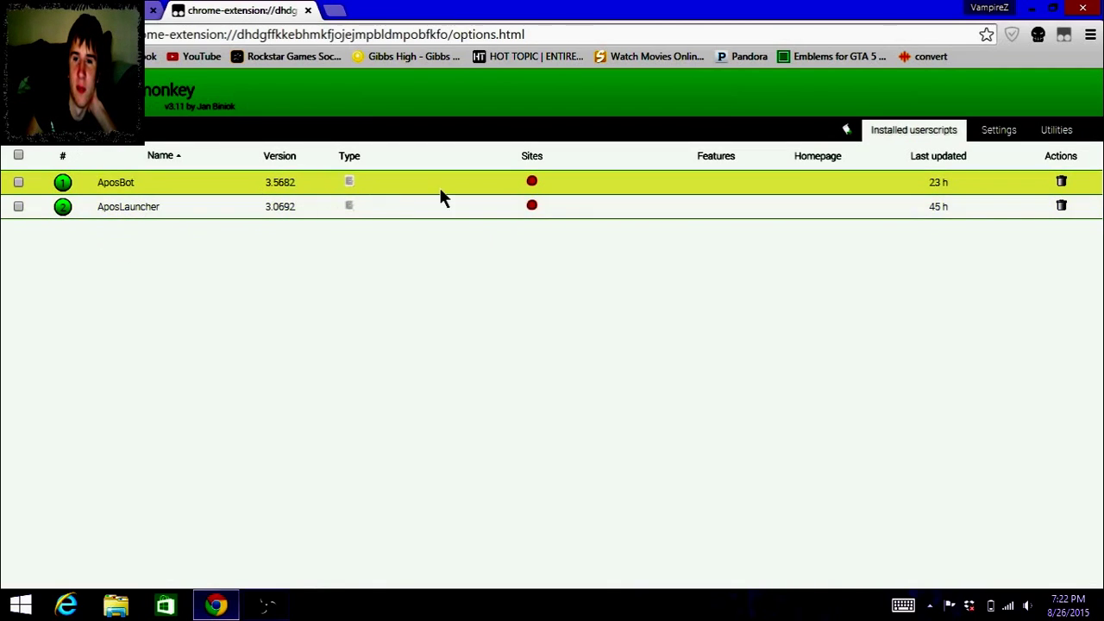
left_click(114, 184)
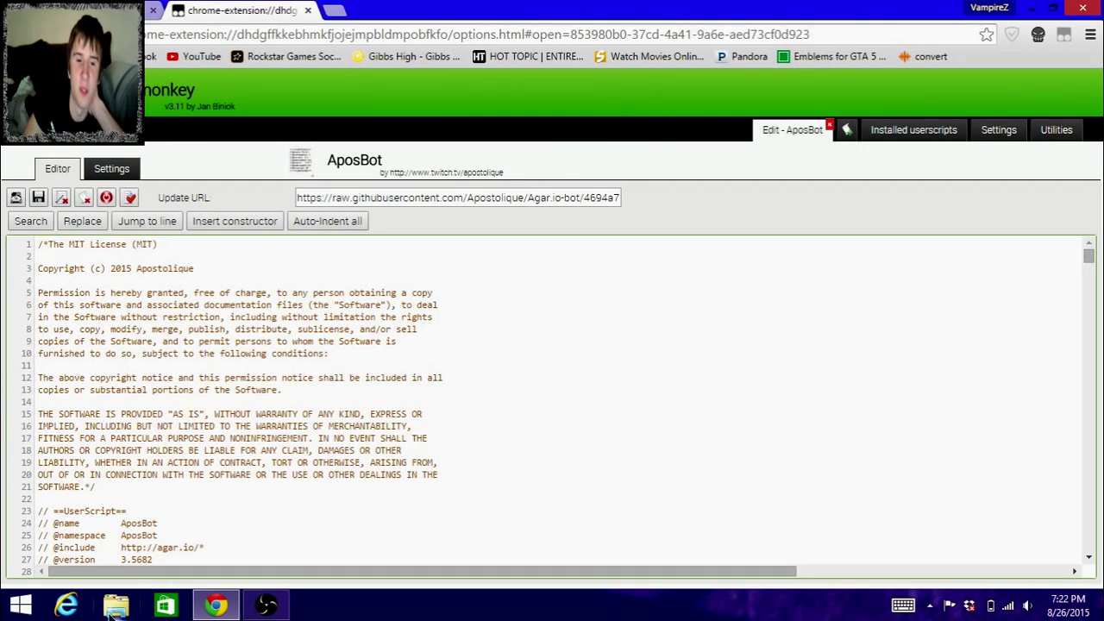
- Launch Notepad from search and paste the Tampermonkey options address on line 1
mouse_move(1102, 2)
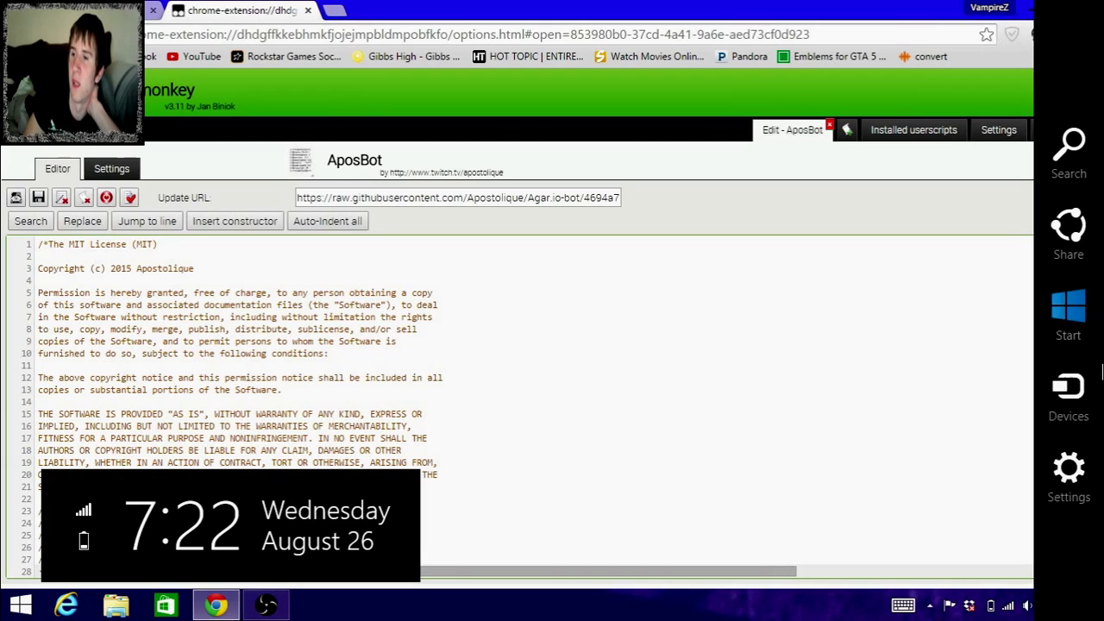
left_click(1066, 145)
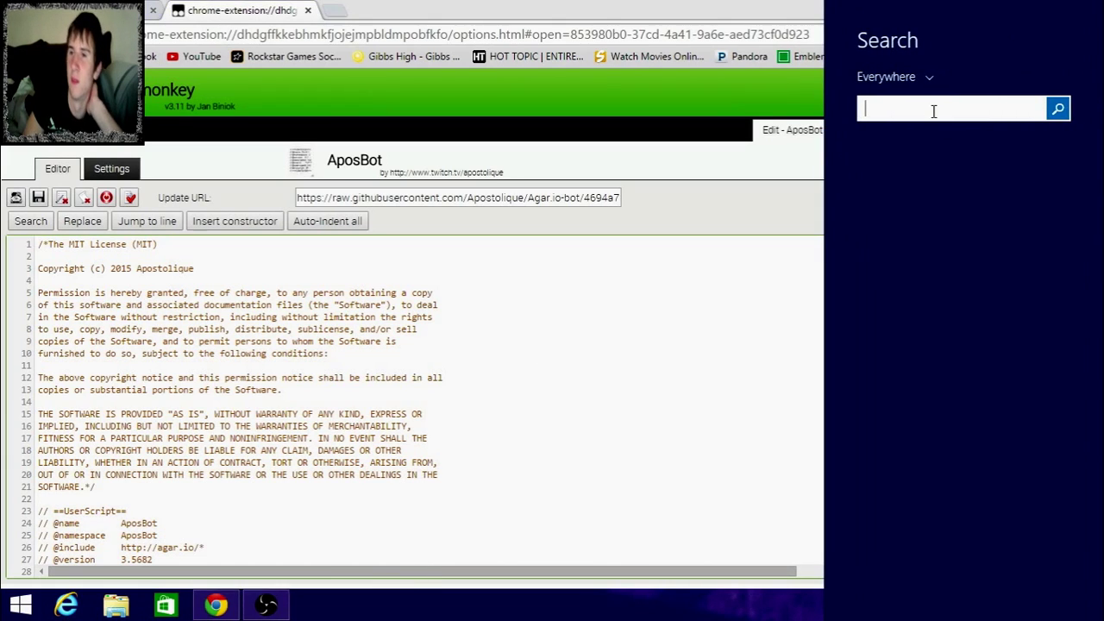
type("not")
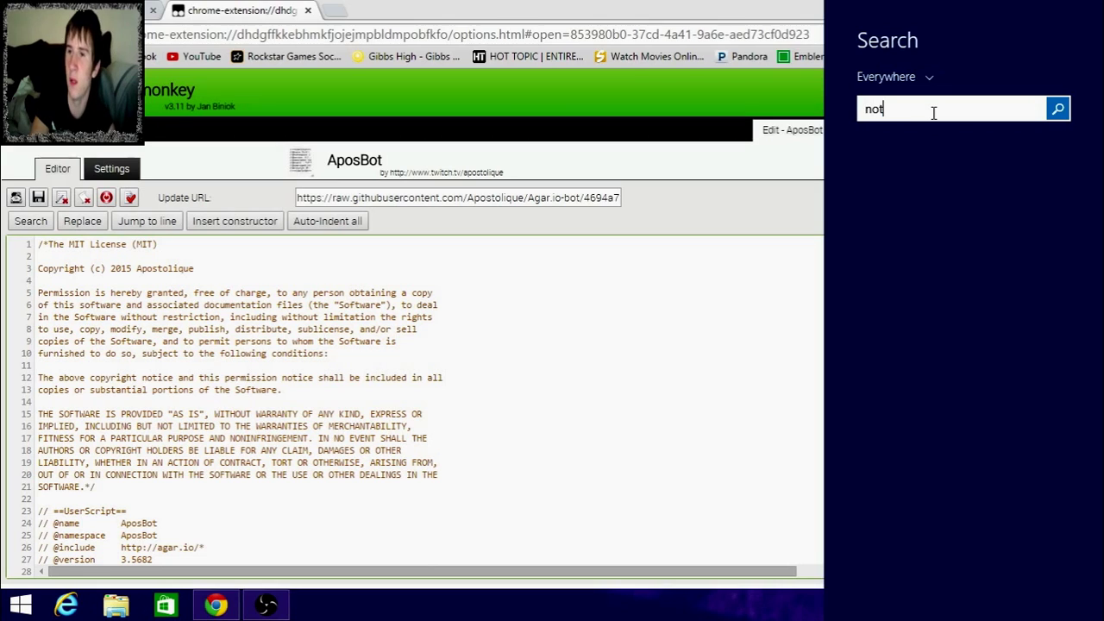
type("epad")
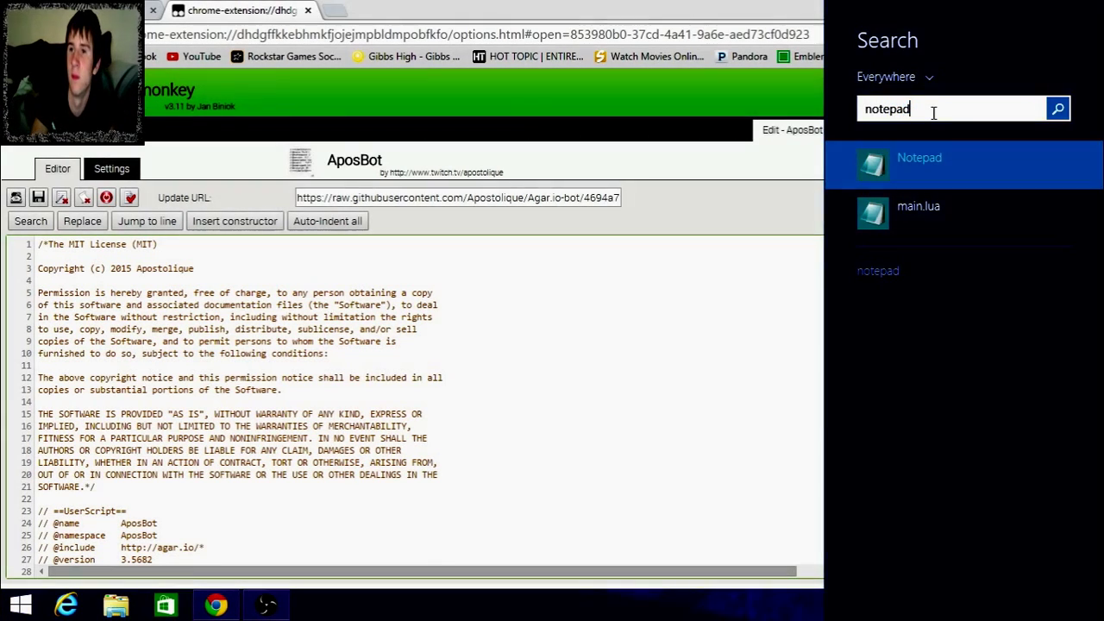
key("Return")
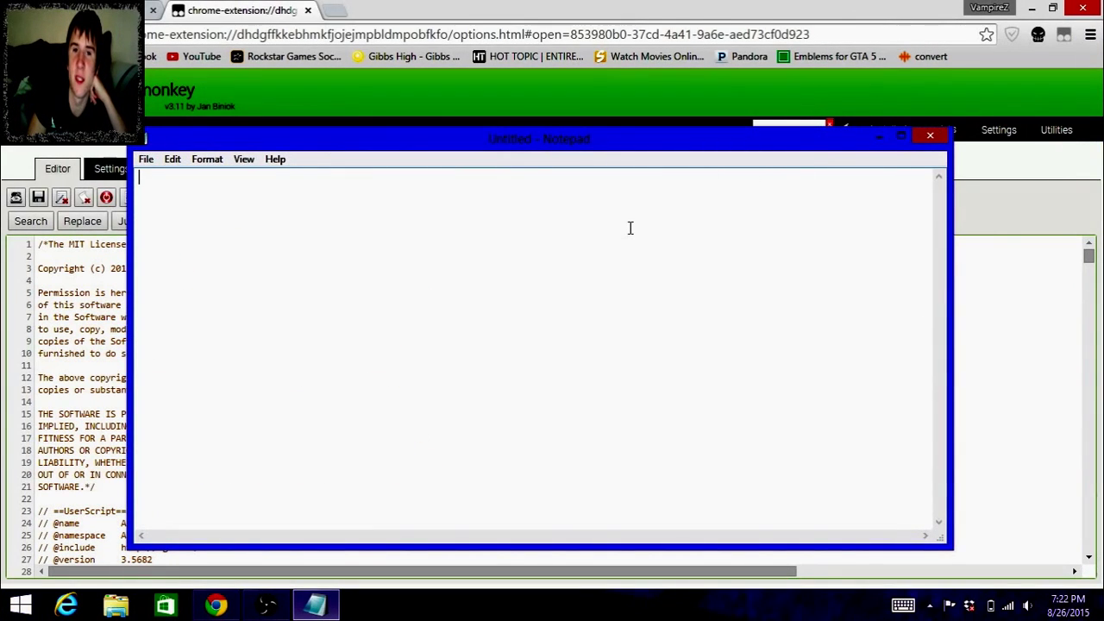
type("chrome-extension://dhdgffkkebhmkfjojejmpbldmpobfkfo/options.html")
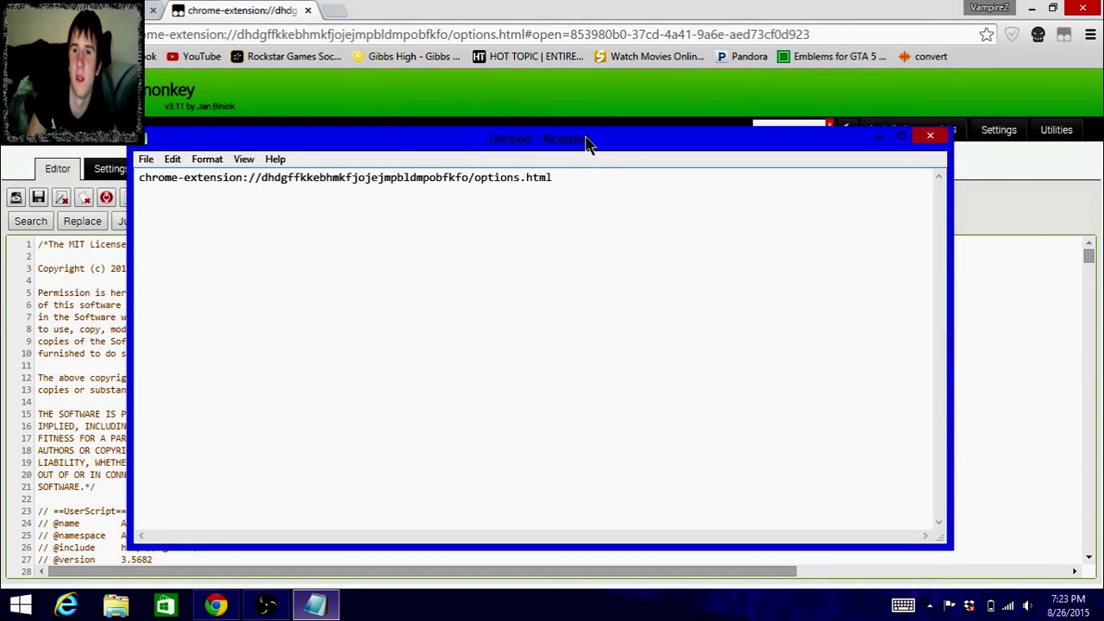
left_click_drag(587, 142, 743, 267)
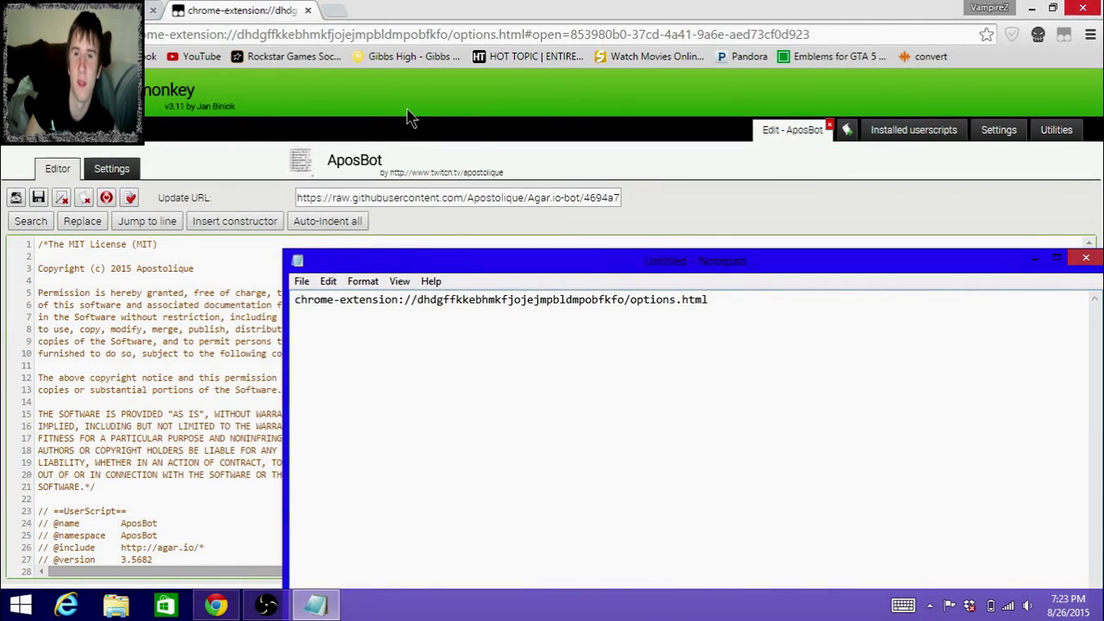
- Take the AposBot editor address ending in #open=853980b0… and paste it on line 2
left_click_drag(788, 35, 226, 6)
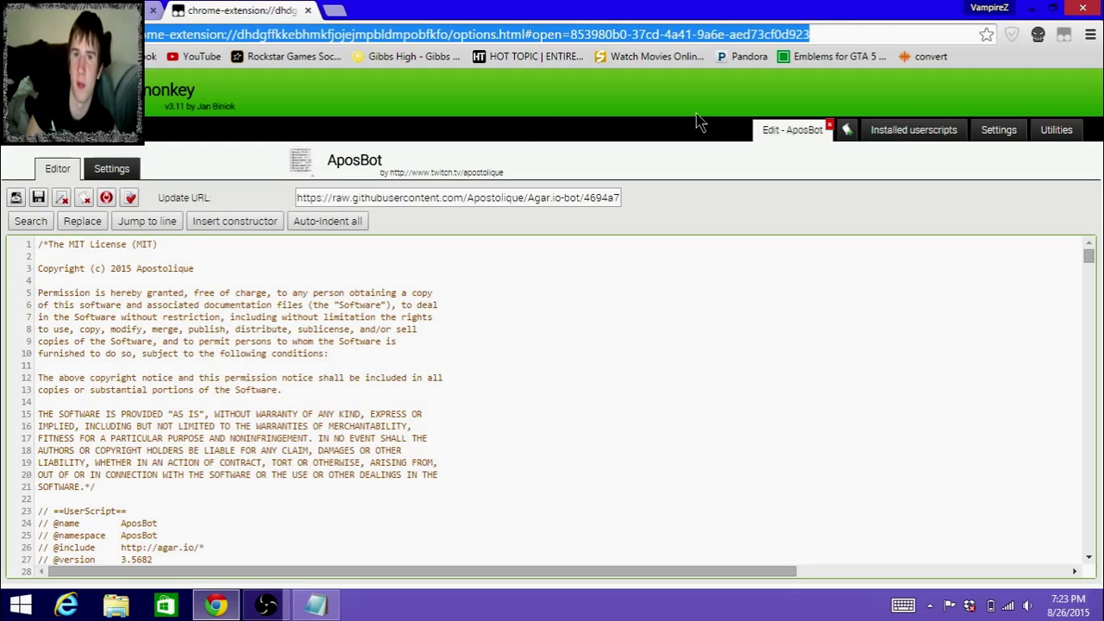
left_click(317, 606)
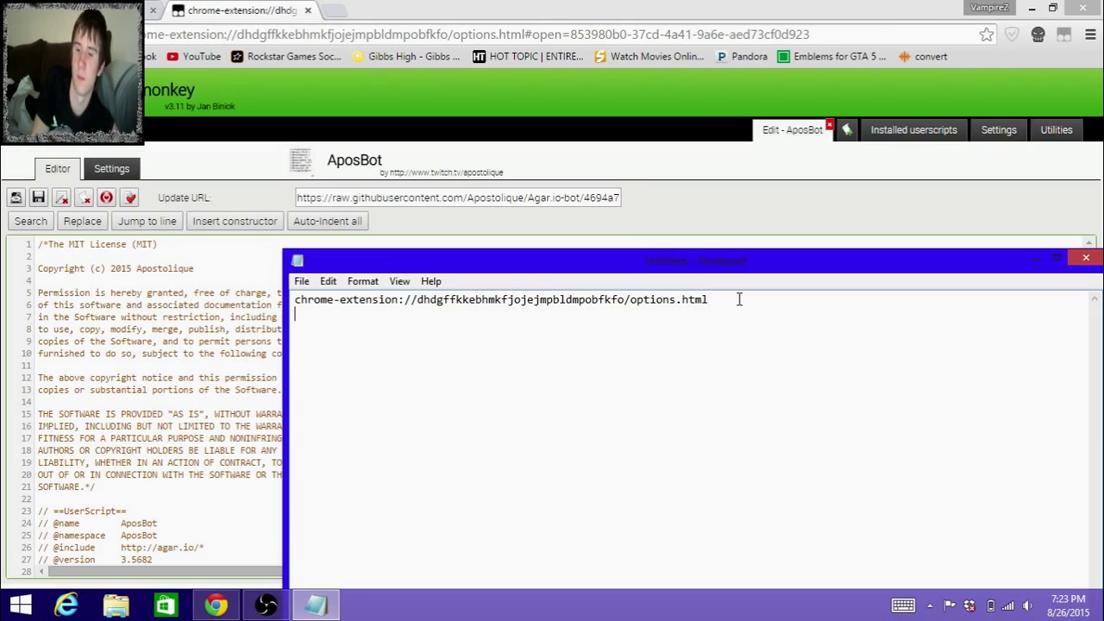
type("chrome-extension://dhdgffkkebhmkfjojejmpbldmpobfkfo/options.html#open=853980b0-37cd-4a41-9a6e-aed73cf0d923")
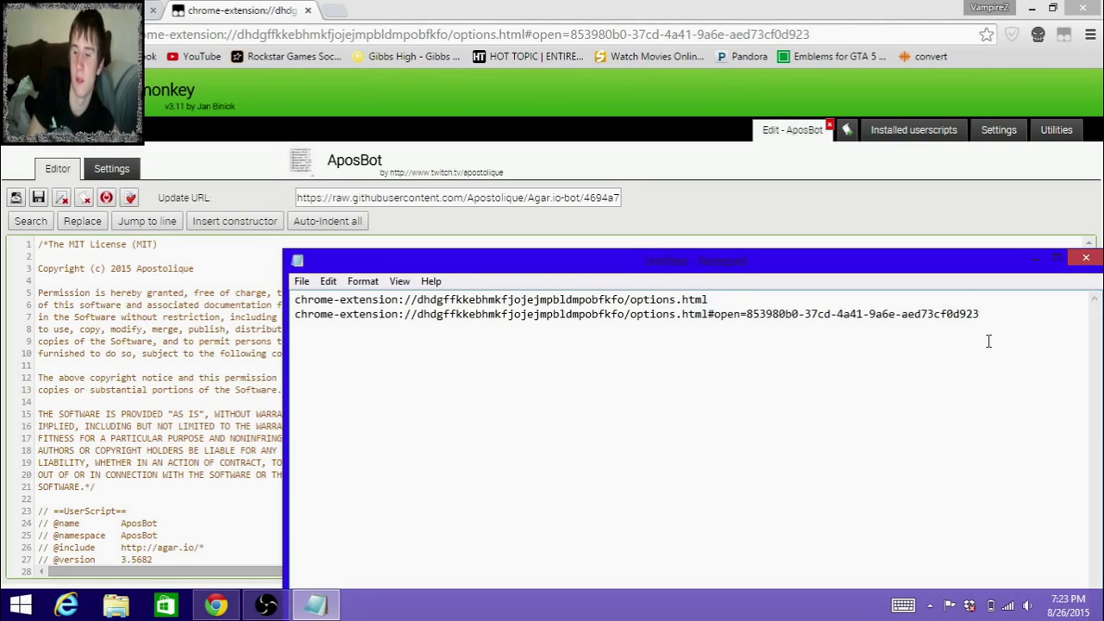
- Open AposLauncher in the editor, then paste the AposBot address over its URL and reselect it
left_click(914, 131)
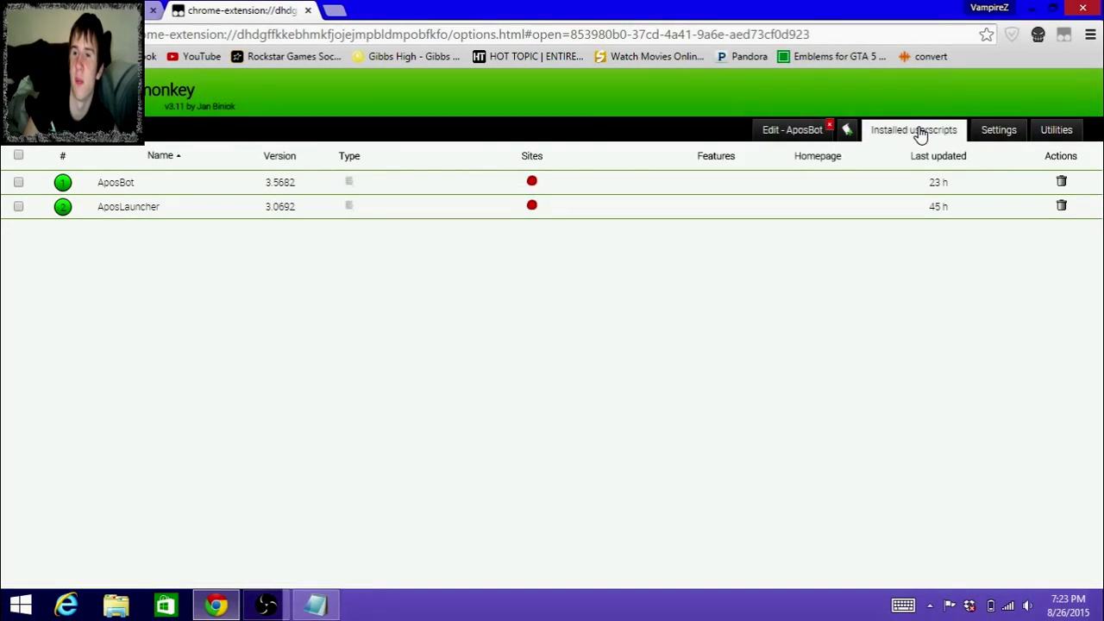
left_click(120, 211)
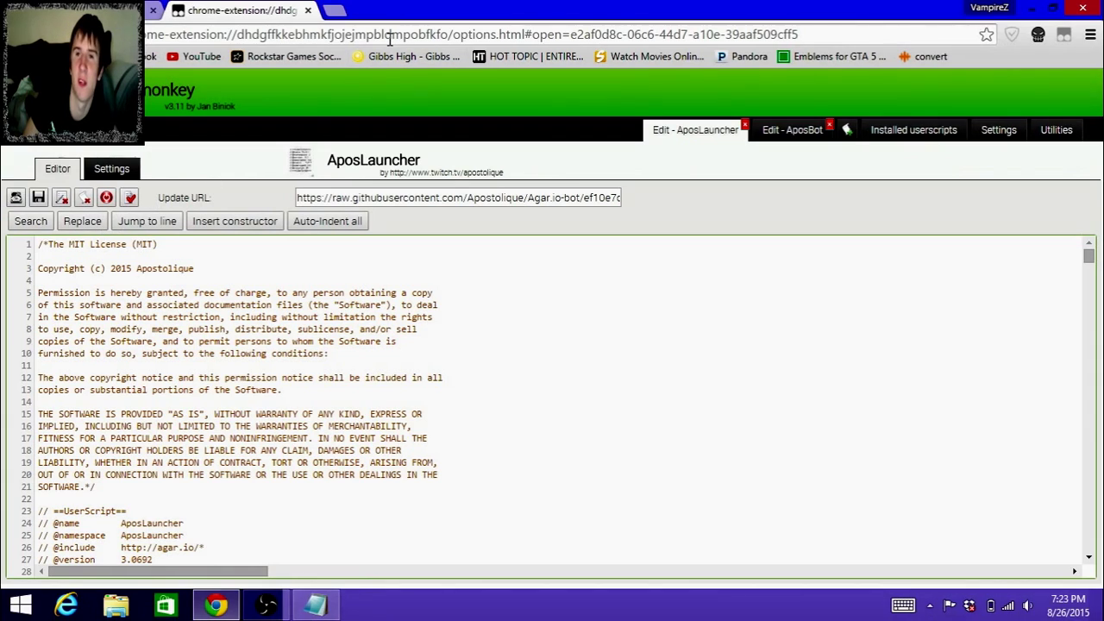
left_click_drag(755, 32, 145, 33)
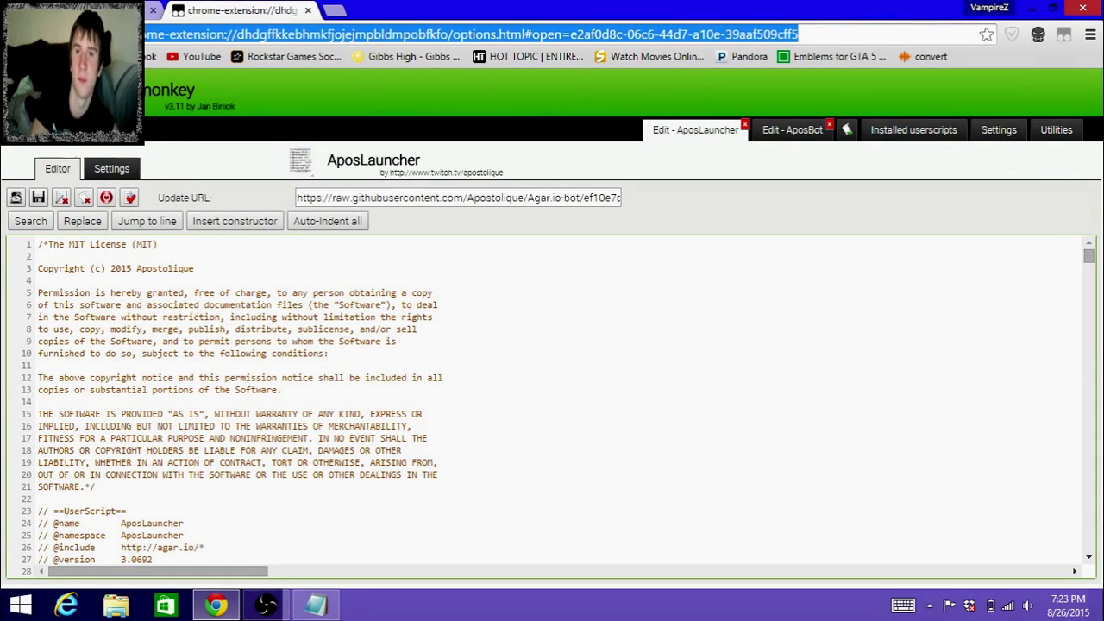
type("chrome-extension://dhdgffkkebhmkfjojejmpbldmpobfkfo/options.html#open=853980b0-37cd-4a41-9a6e-aed73cf0d923")
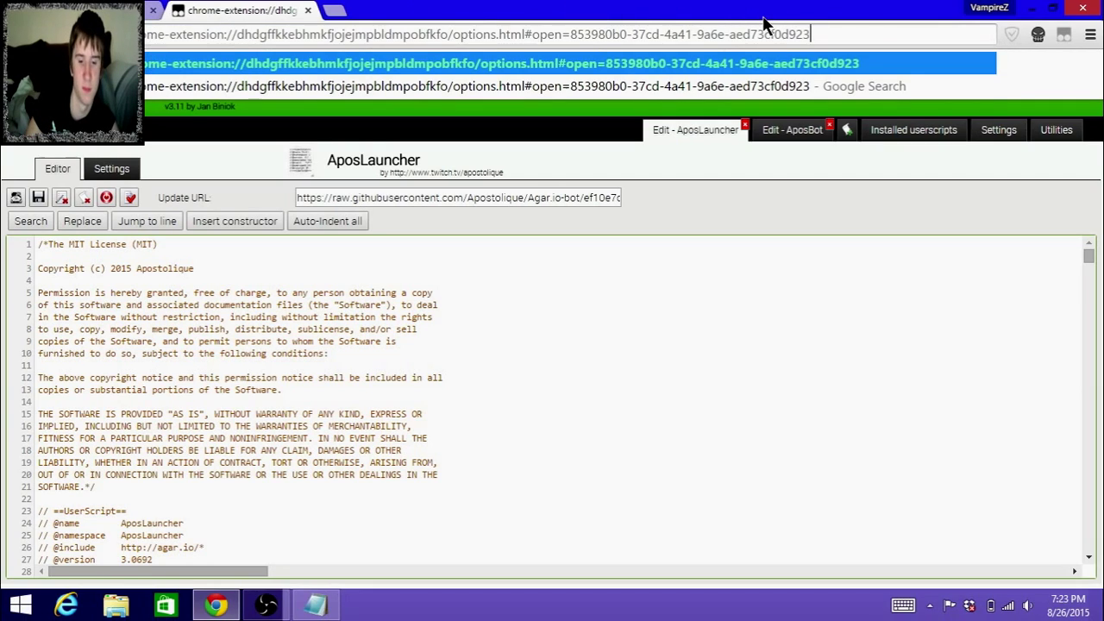
left_click(612, 143)
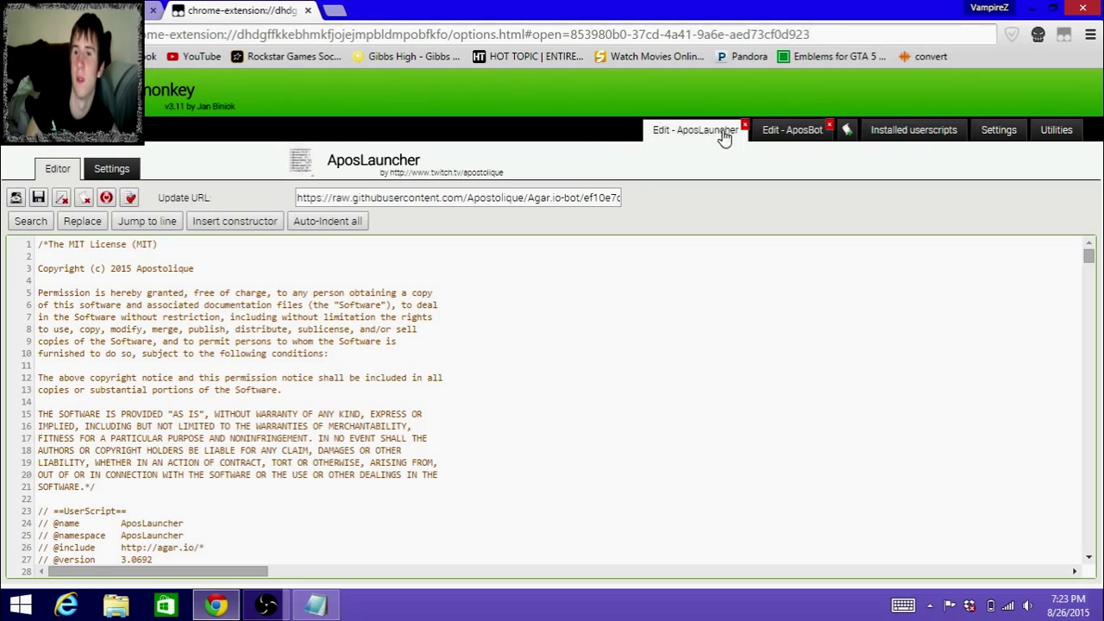
left_click_drag(814, 34, 145, 34)
key("ctrl+c")
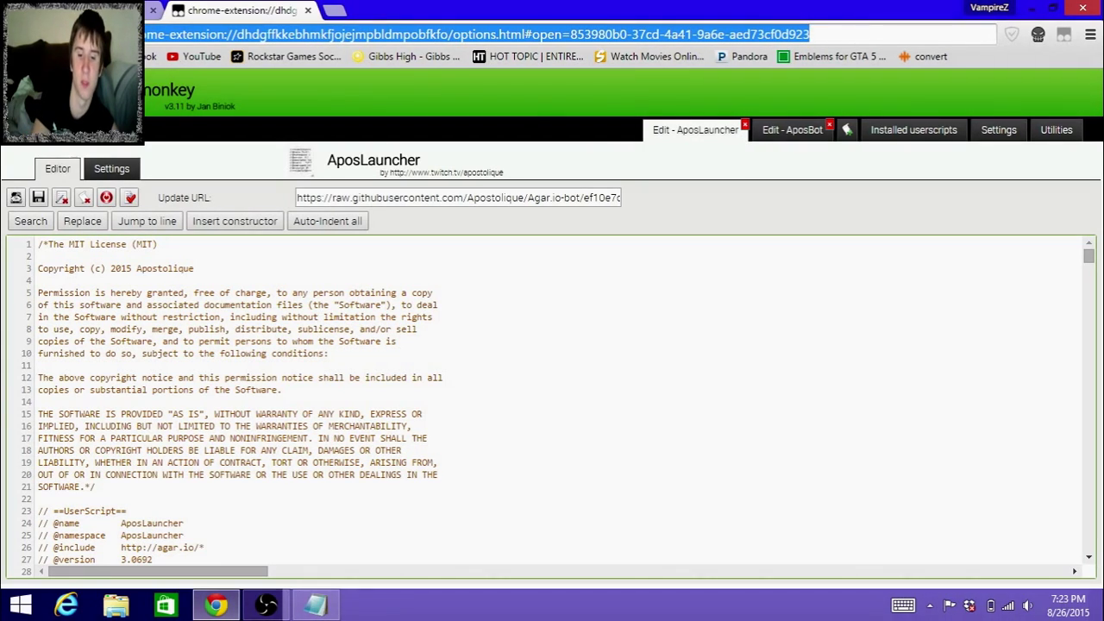
- Paste the AposBot options-page link into Notepad as a third line
left_click(314, 607)
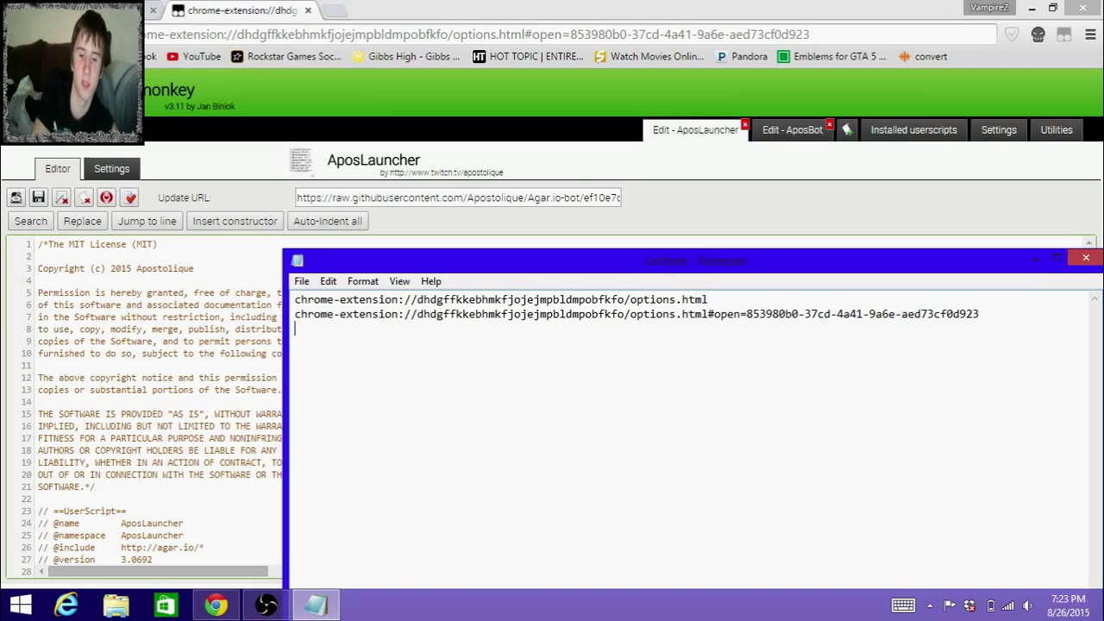
key("Return")
key("ctrl+v")
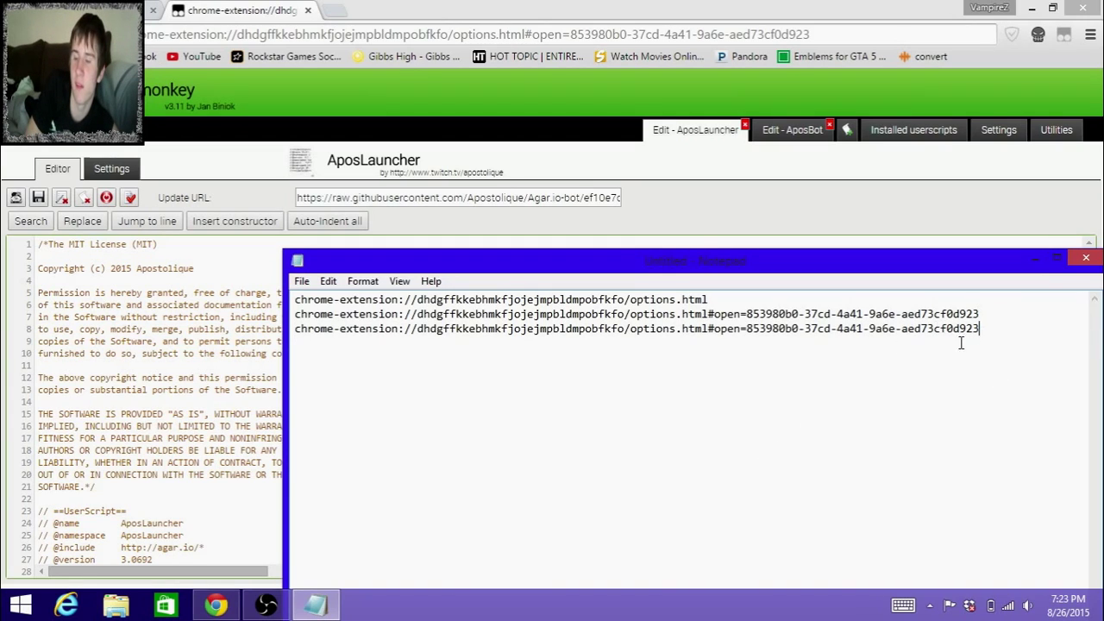
- Reposition, maximize and restore Notepad, minimize it, and return to Installed userscripts
left_click_drag(953, 275, 922, 186)
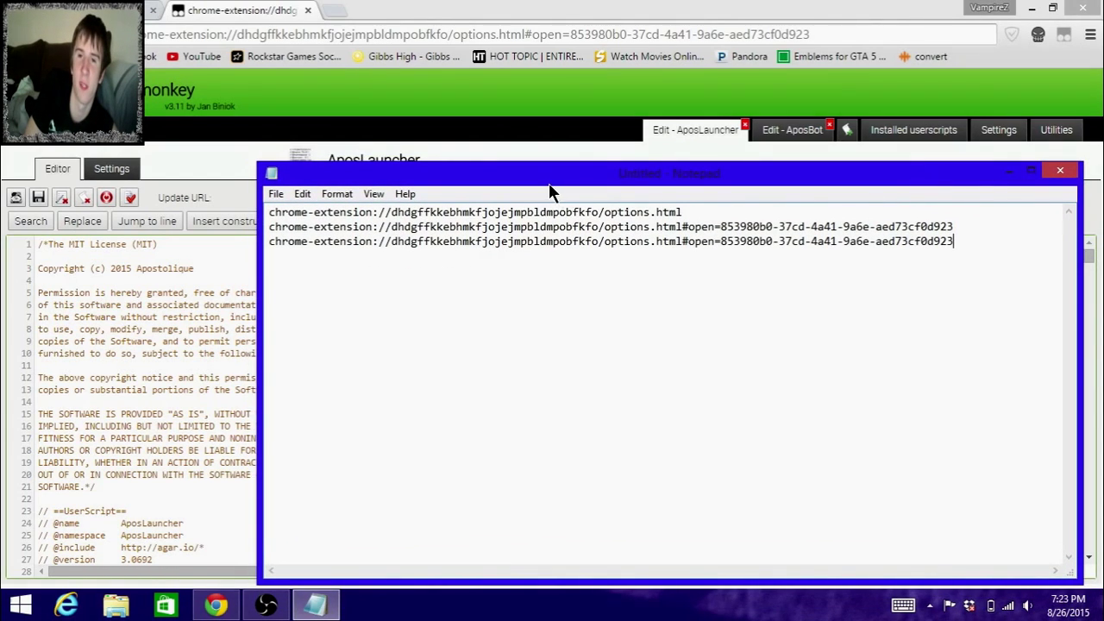
mouse_move(552, 180)
left_mouse_down()
mouse_move(541, 184)
mouse_move(566, 164)
mouse_move(544, 179)
left_mouse_up()
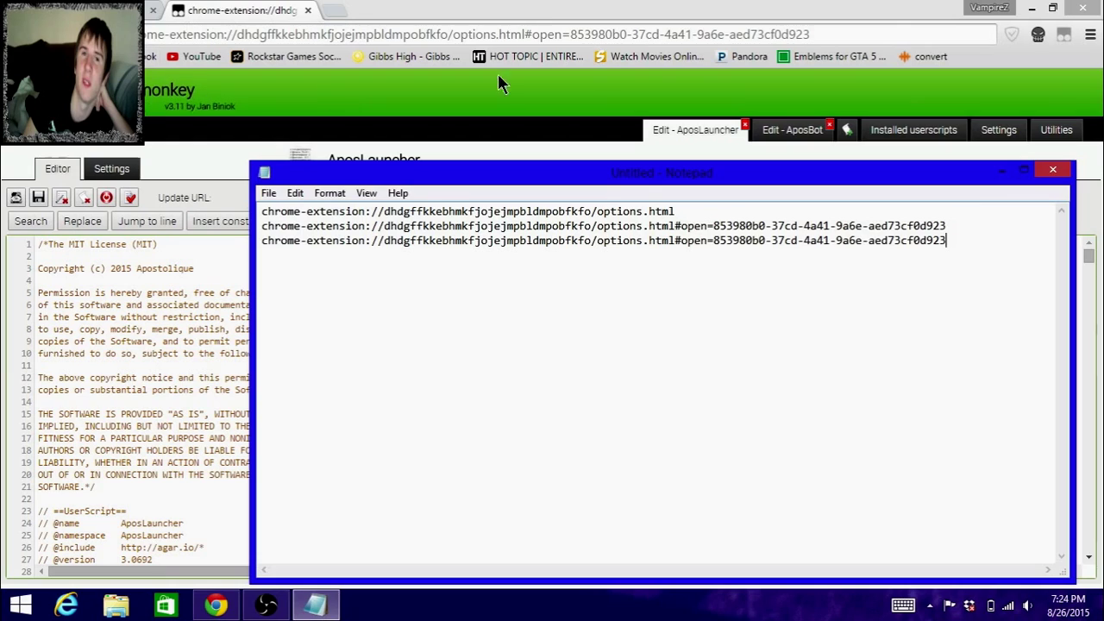
left_click(1022, 172)
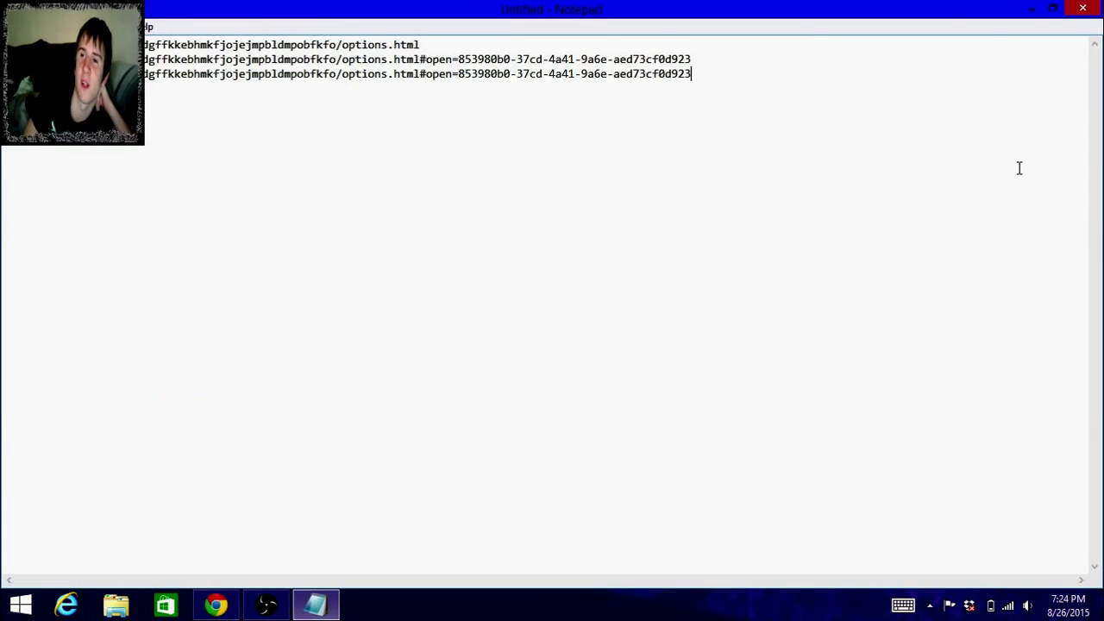
left_click(1051, 11)
left_click(1001, 171)
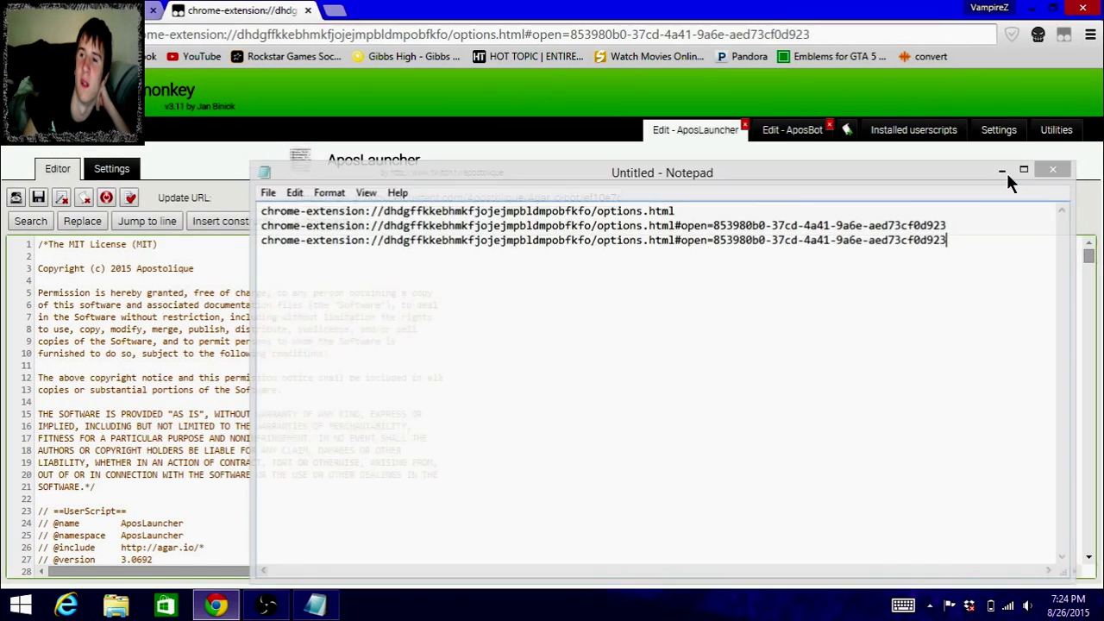
left_click(915, 131)
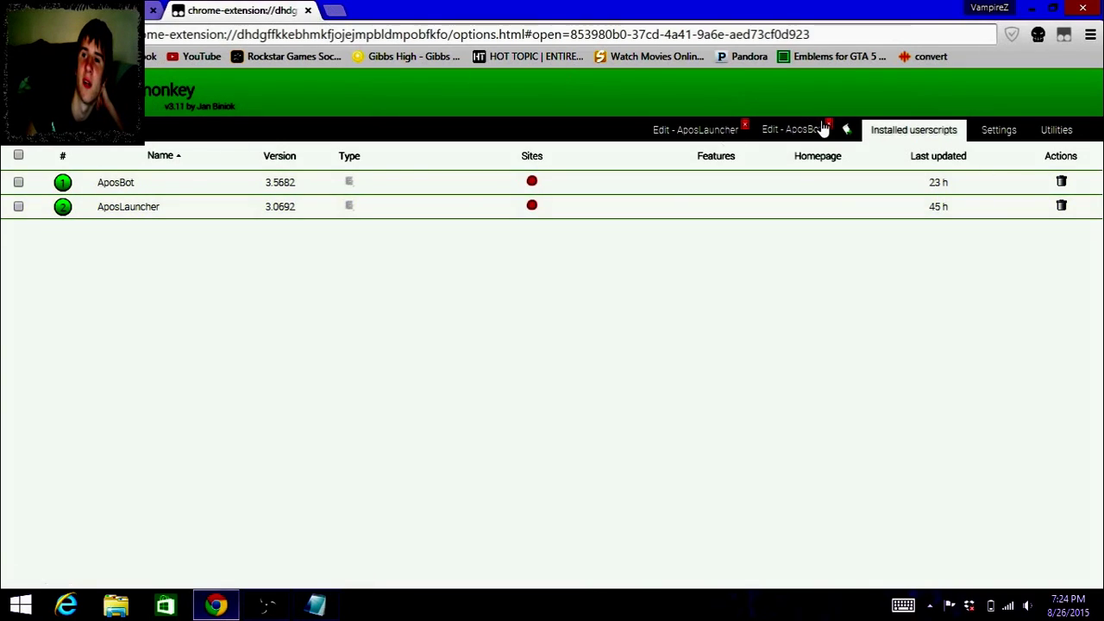
- Close the Tampermonkey tab, then open a new tab and go to agar.io
left_click(308, 11)
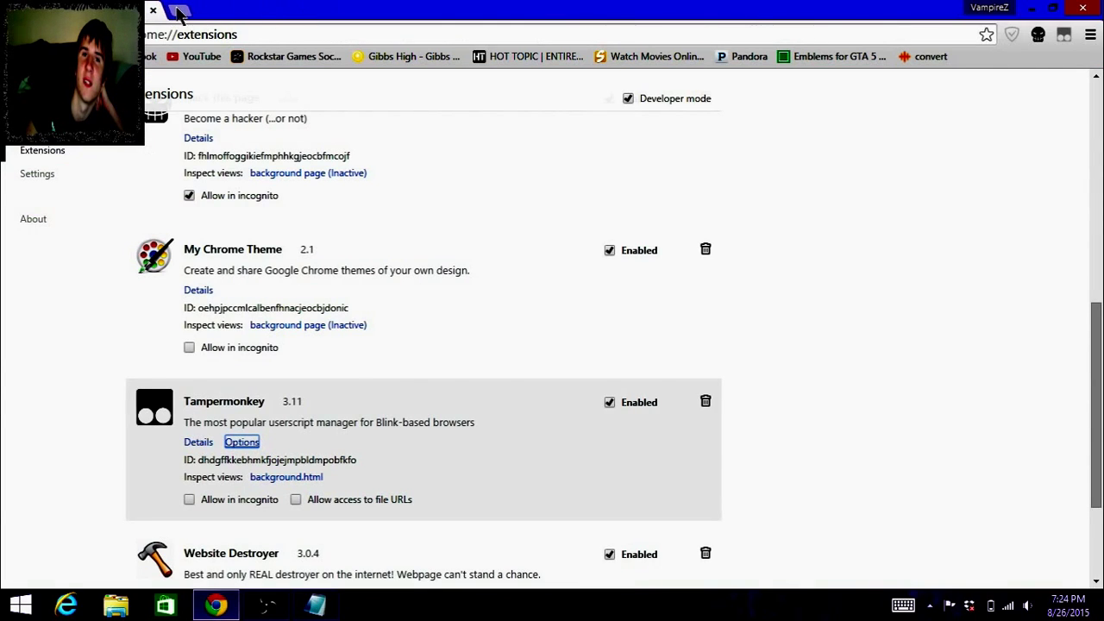
left_click(179, 11)
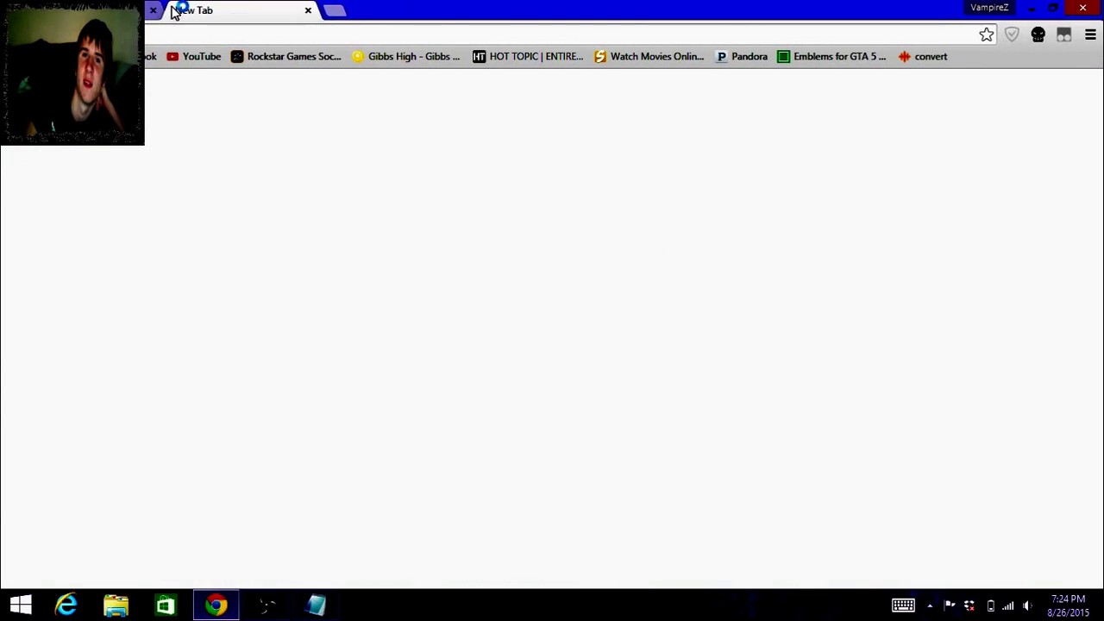
type("agar.io")
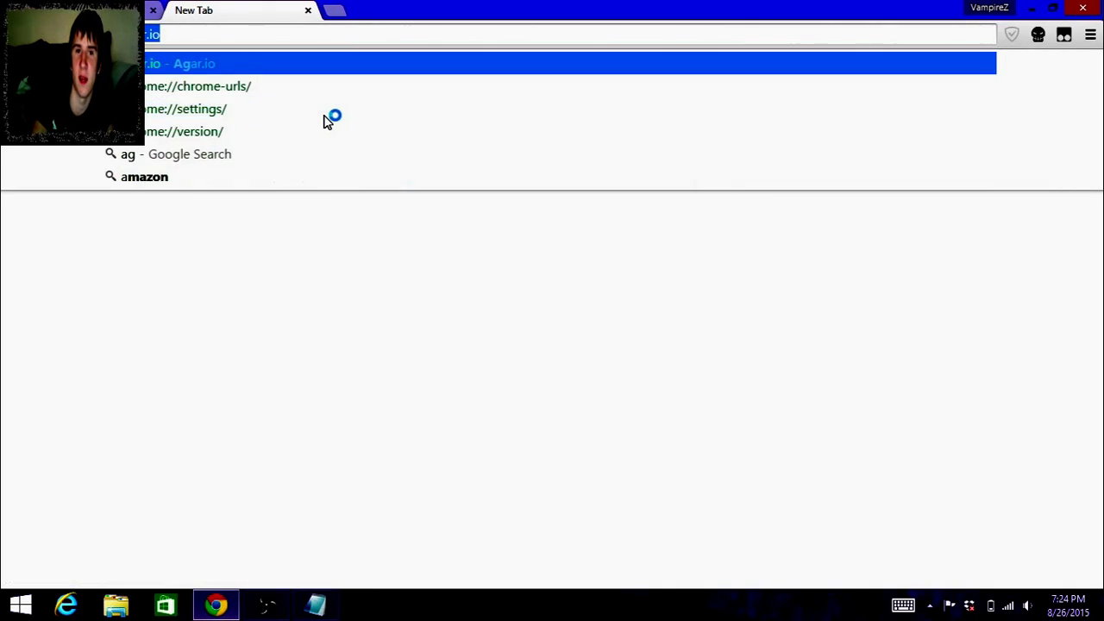
key("Return")
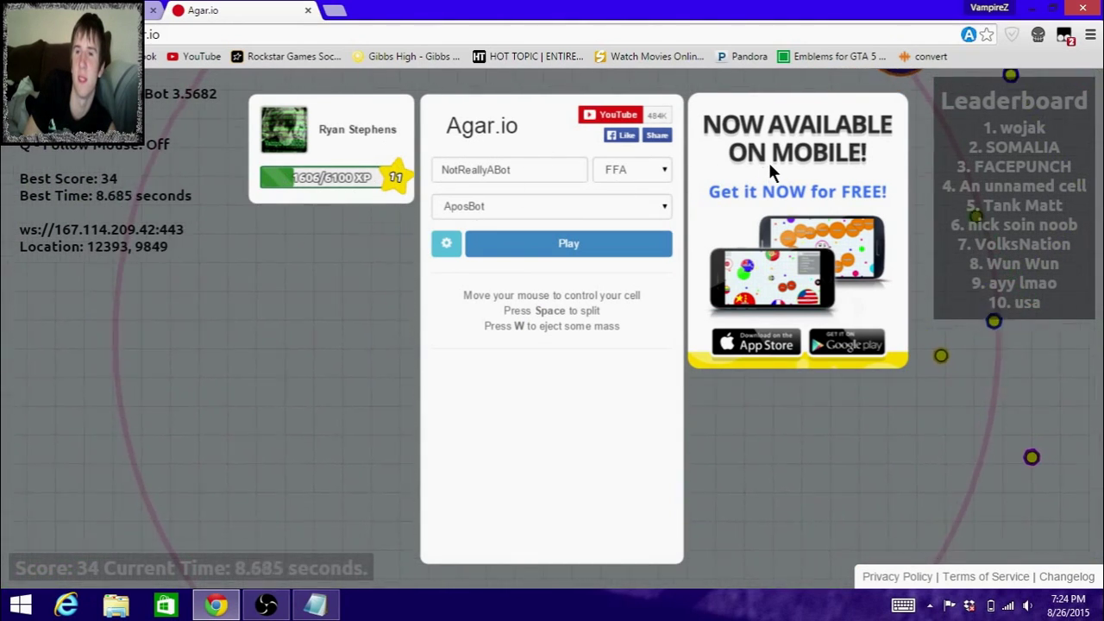
left_click(655, 173)
left_click(665, 172)
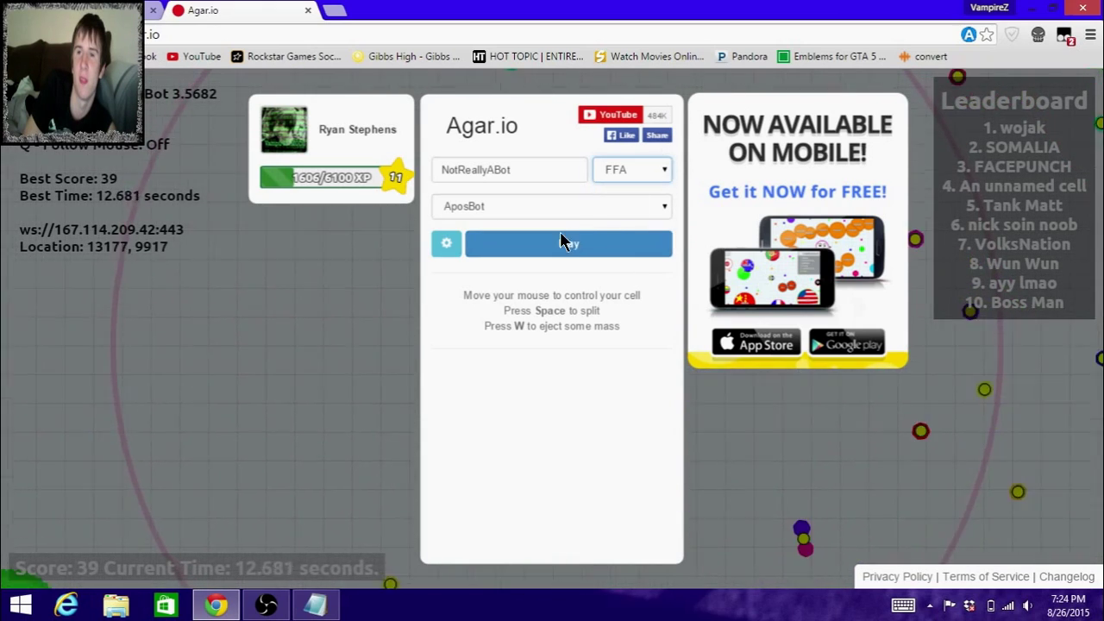
left_click(369, 302)
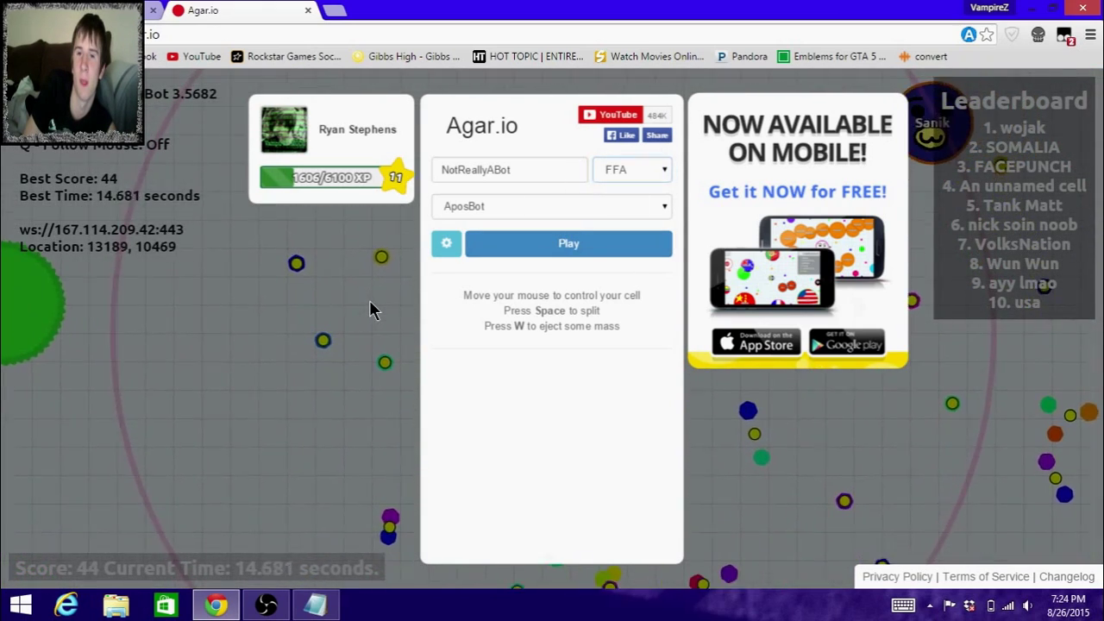